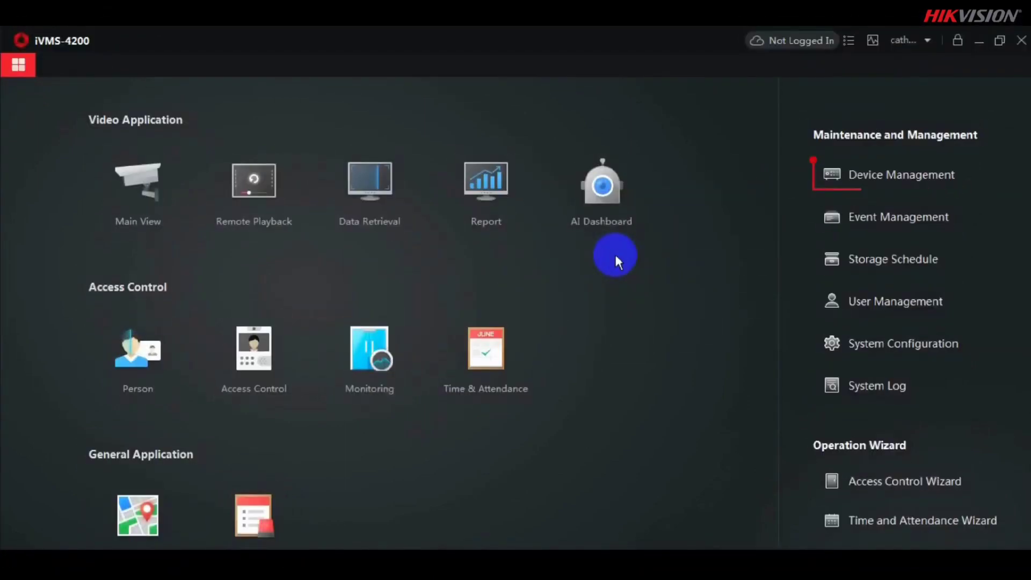
Step: List the online devices sorted by security status and select the inactive camera at 10.9.97.42
left_click(903, 181)
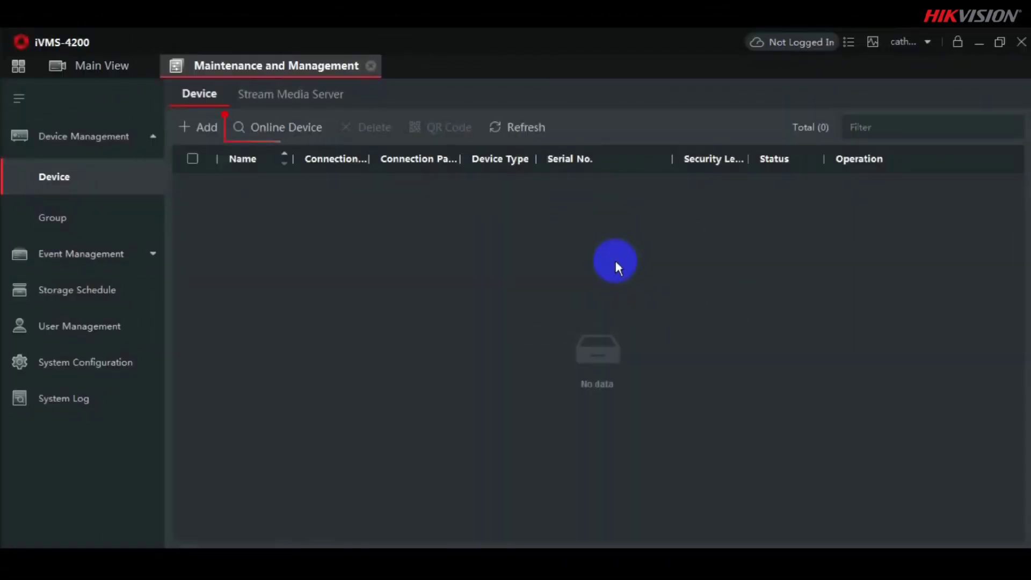
left_click(268, 130)
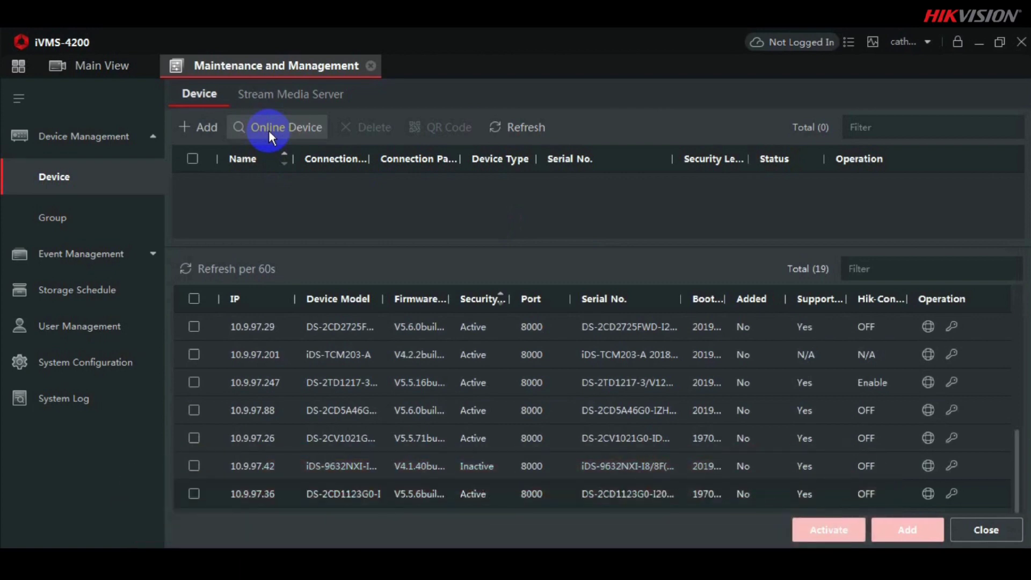
left_click(472, 300)
left_click(473, 301)
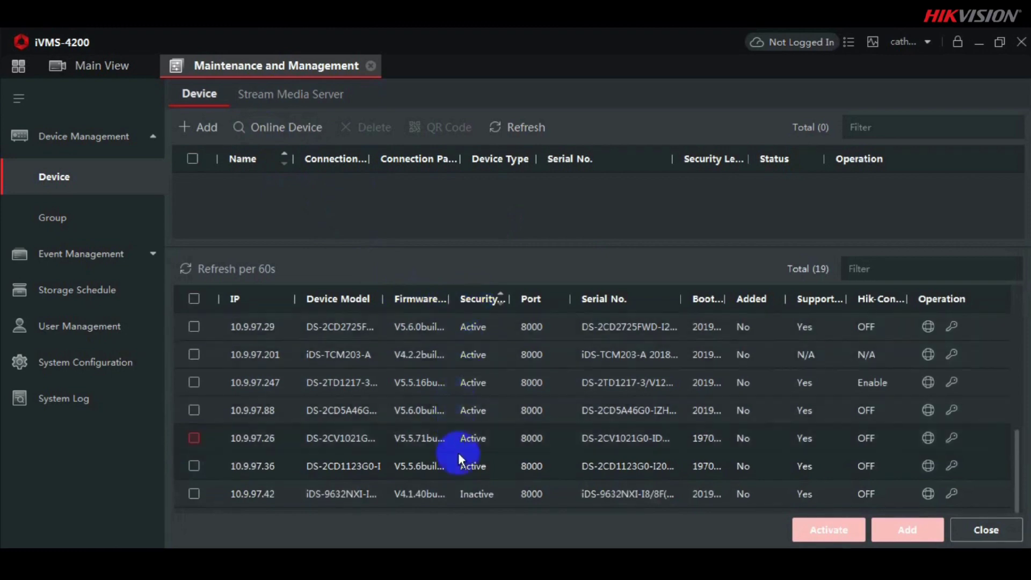
left_click(199, 494)
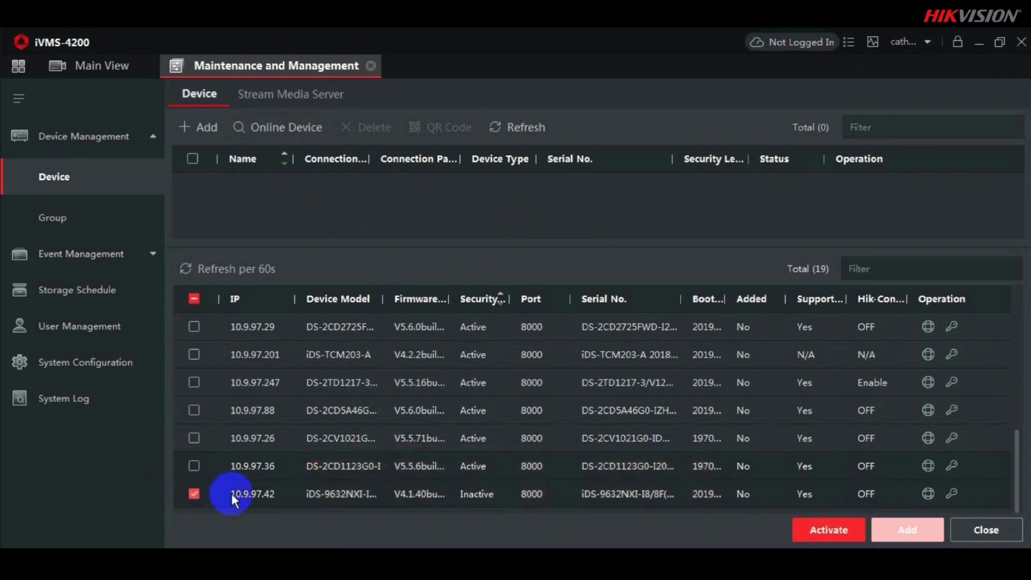
Step: Activate the 10.9.97.42 camera by entering and confirming a new strong admin password
left_click(812, 528)
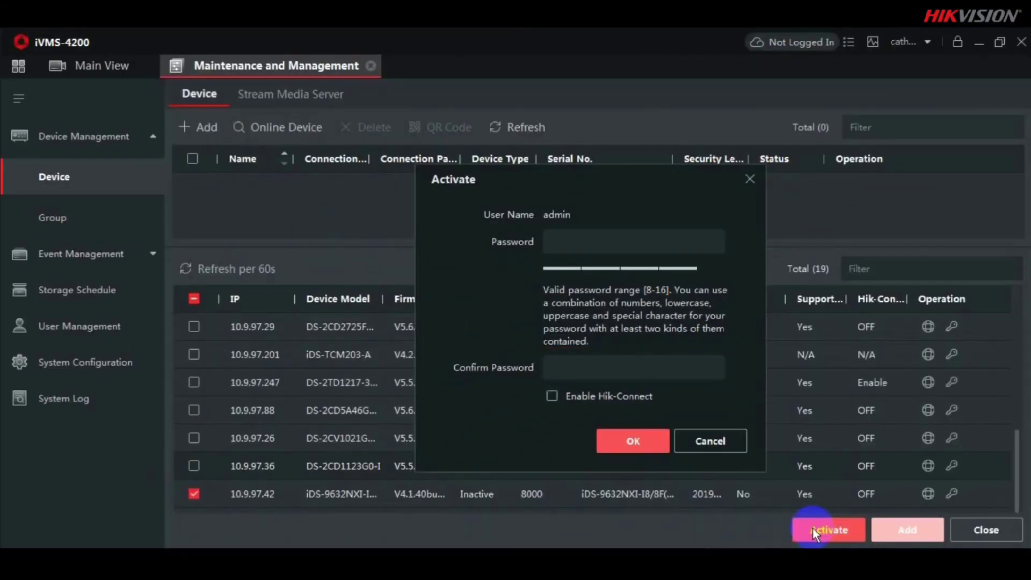
left_click(584, 246)
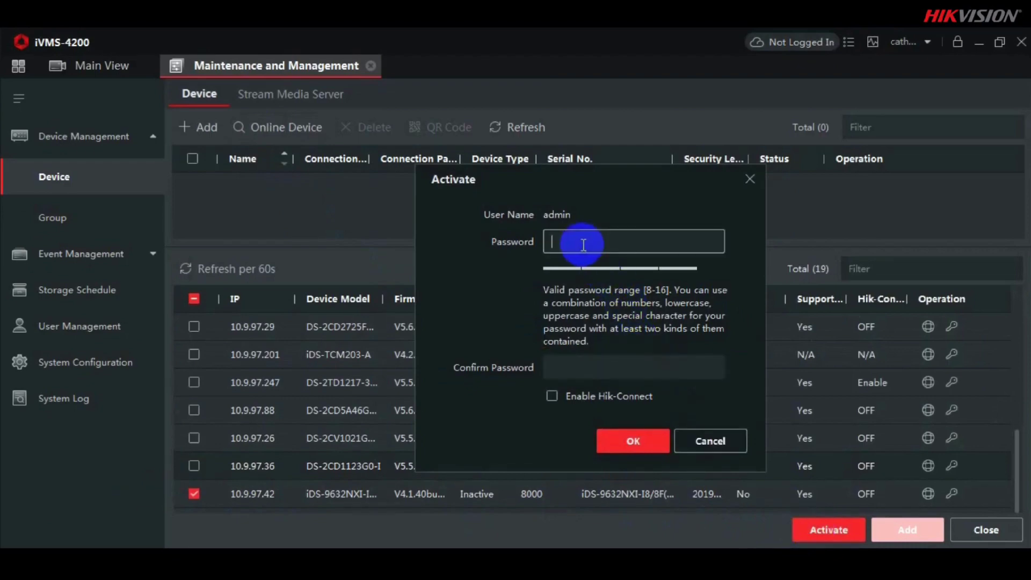
left_click(569, 362)
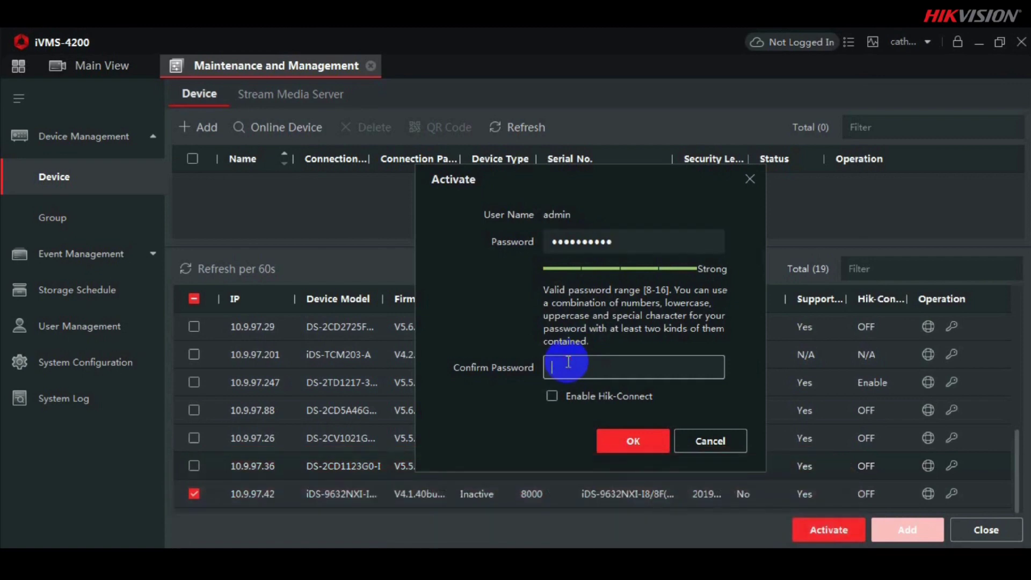
type("•••••••••••")
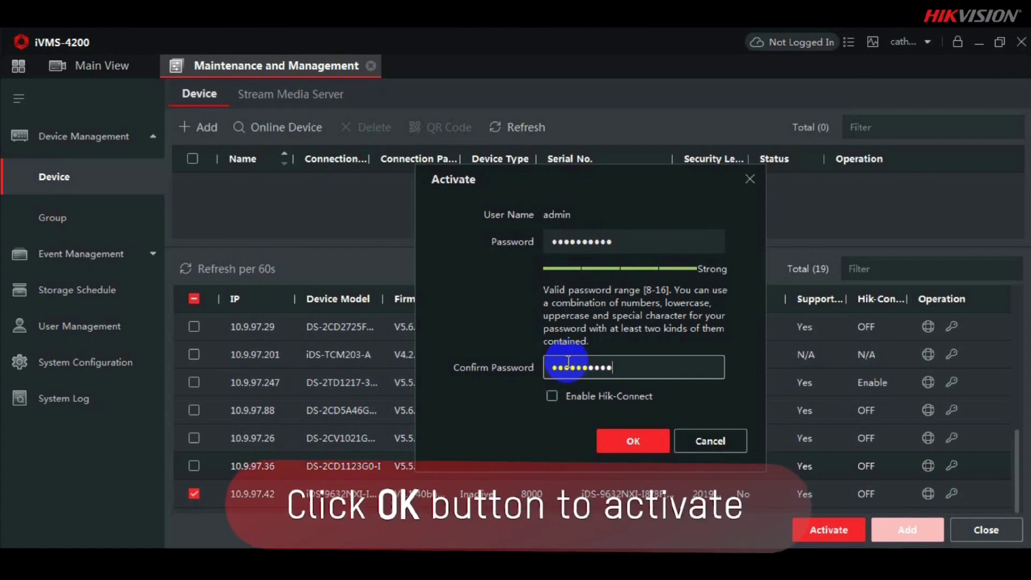
left_click(637, 441)
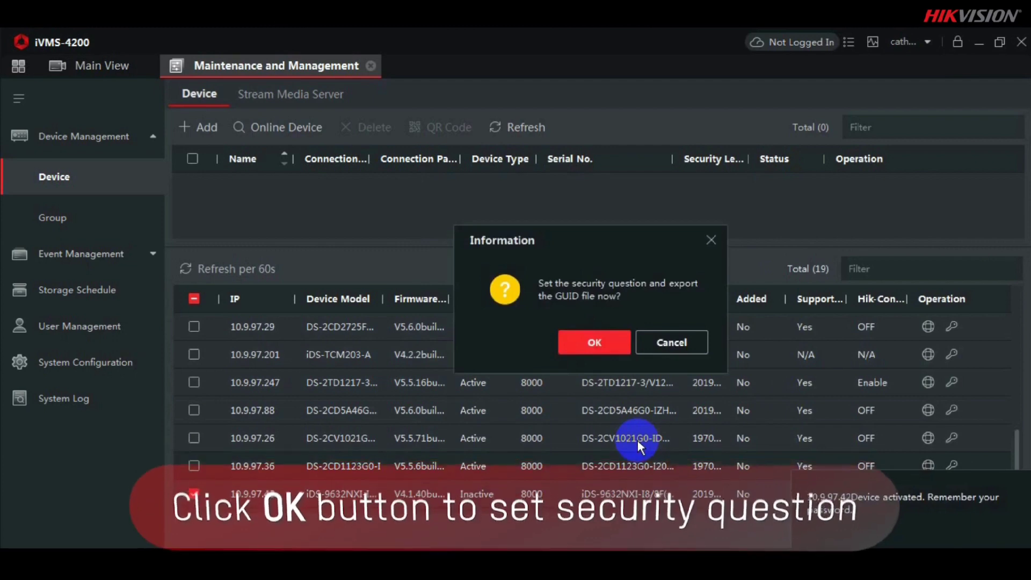
Step: Agree to set security questions, then enter and save answers to all three recovery questions
left_click(591, 343)
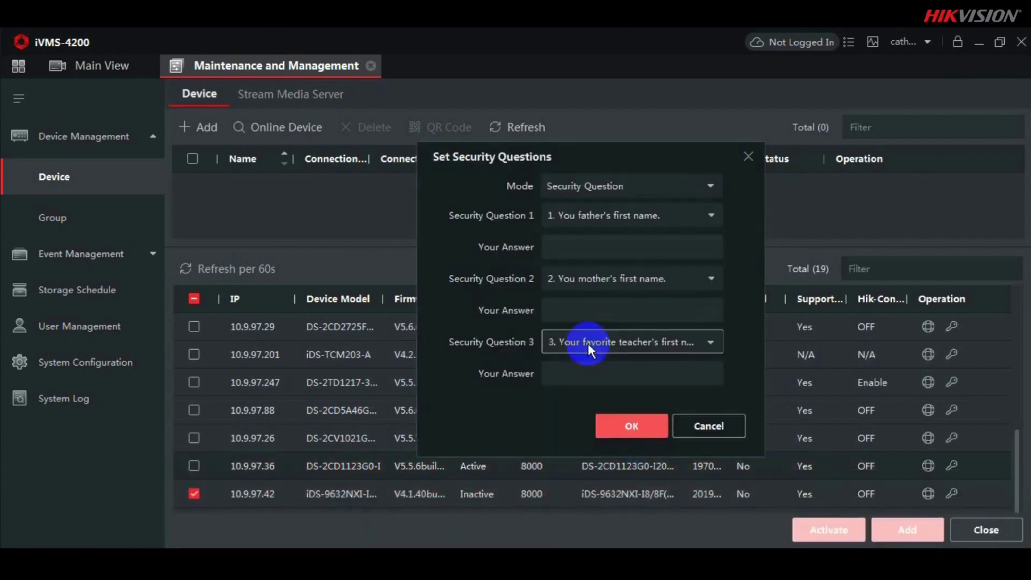
left_click(596, 245)
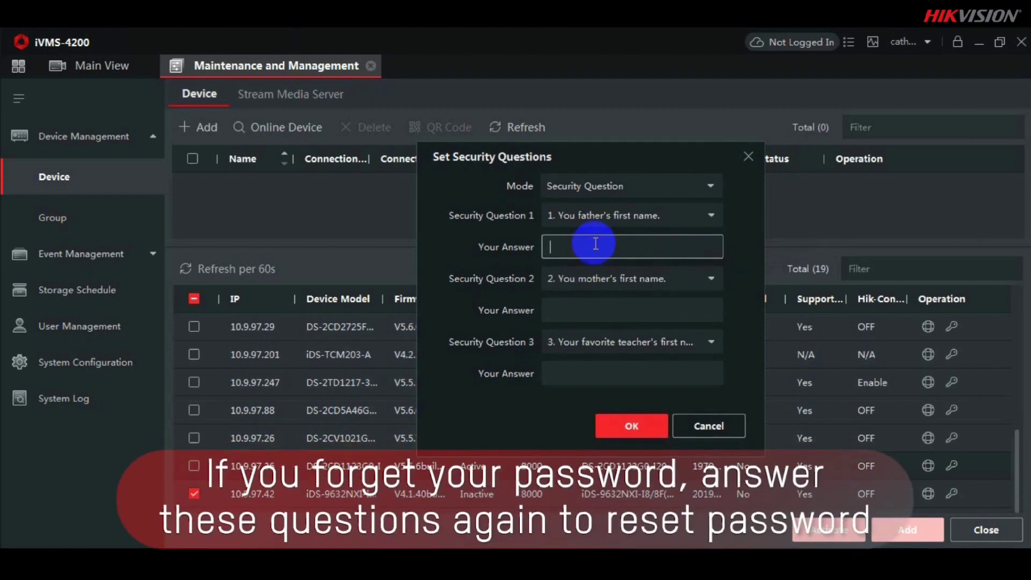
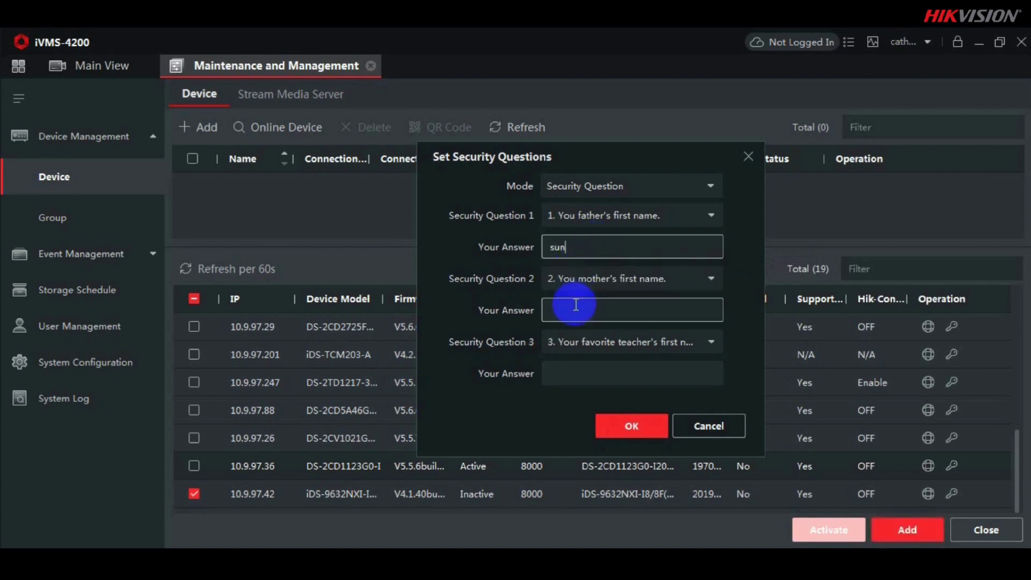
left_click(576, 305)
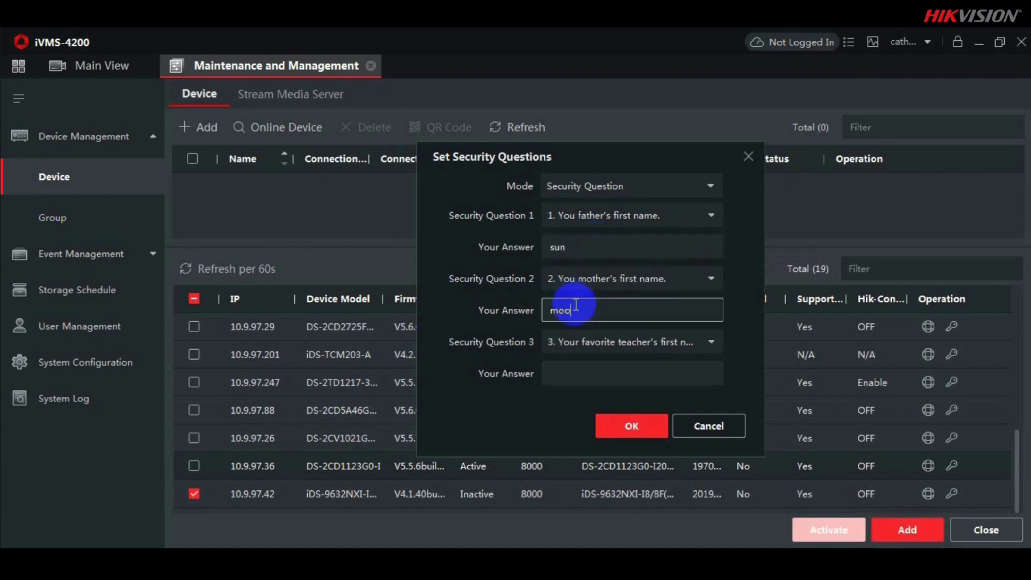
left_click(590, 370)
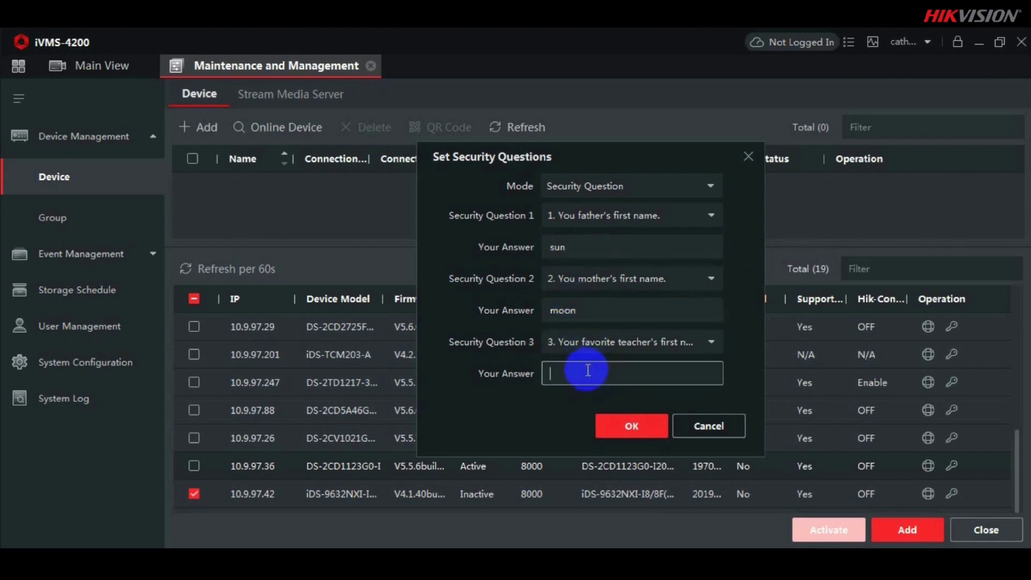
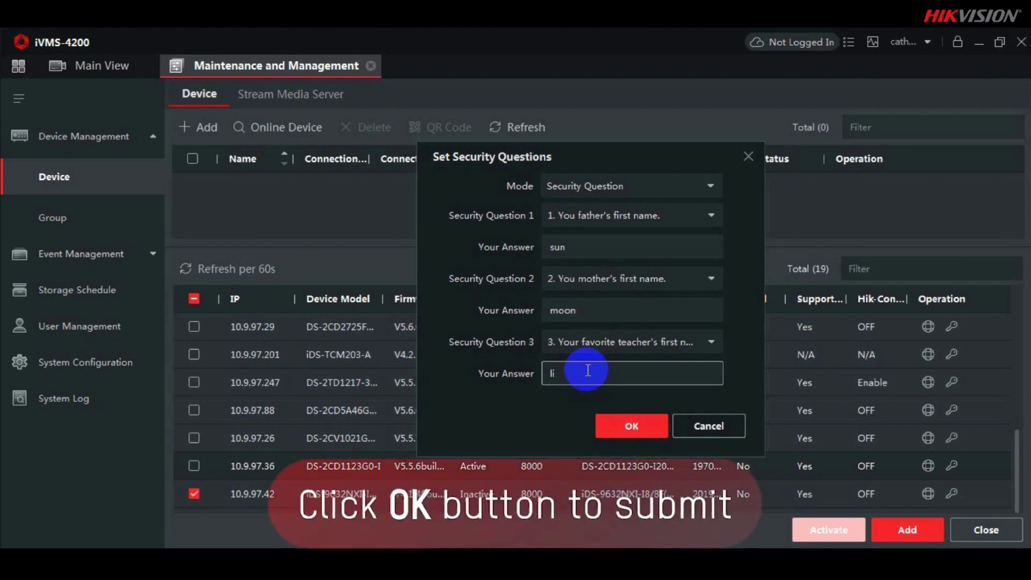
left_click(632, 425)
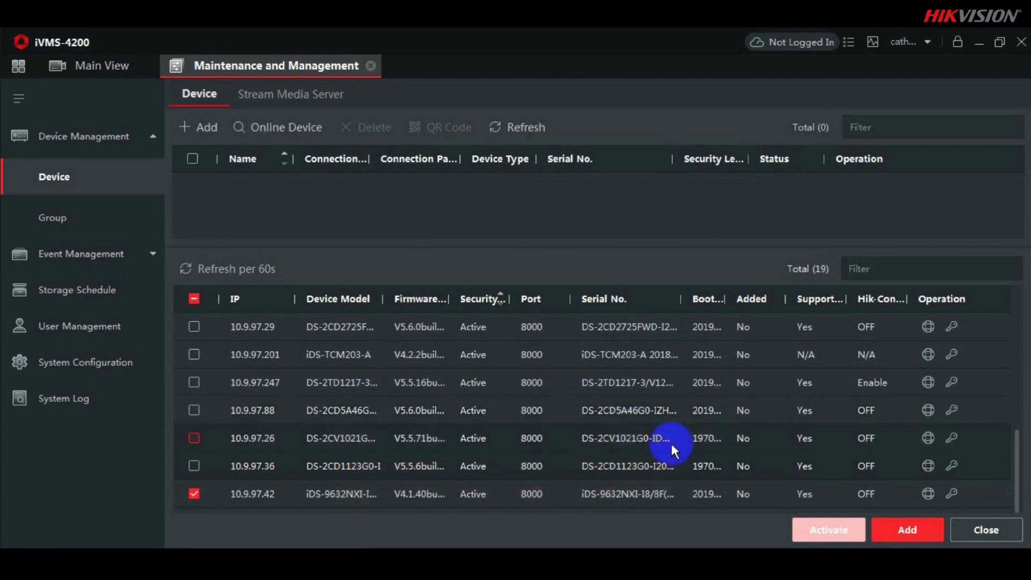
Step: Add the activated camera as device 'test' with user admin, its password, and time synchronization on
left_click(890, 529)
left_click(566, 174)
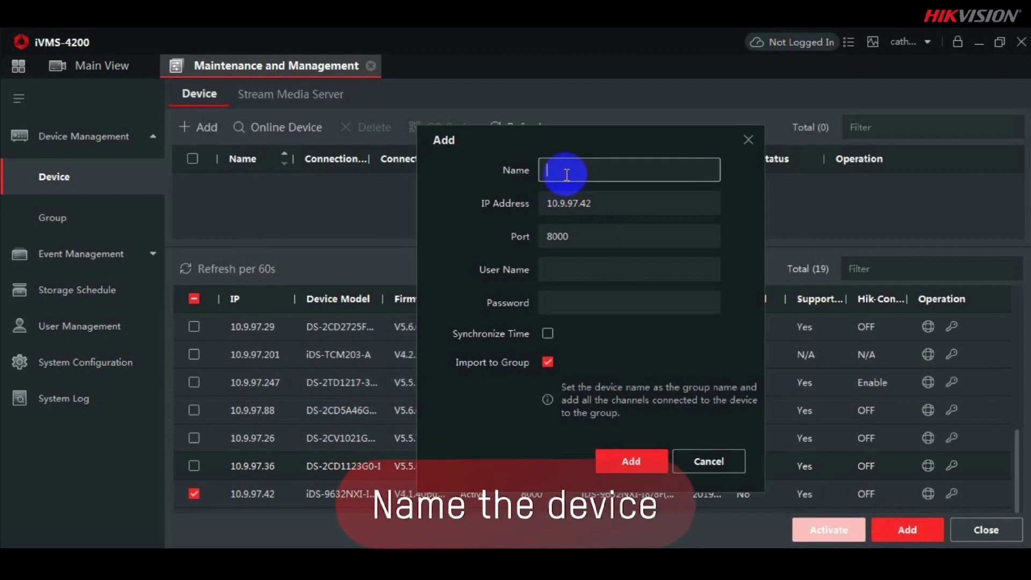
type("t")
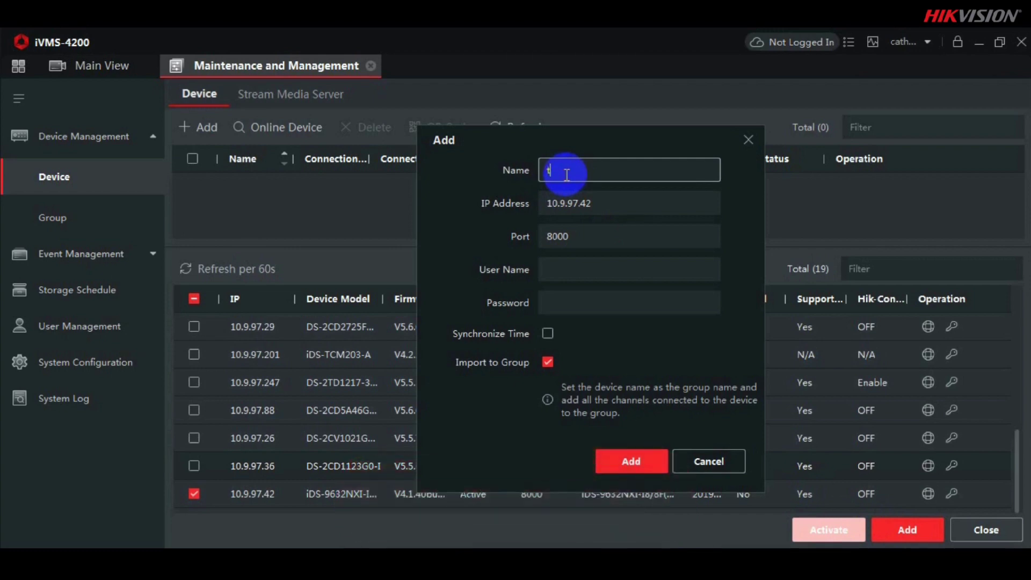
type("est")
left_click(558, 273)
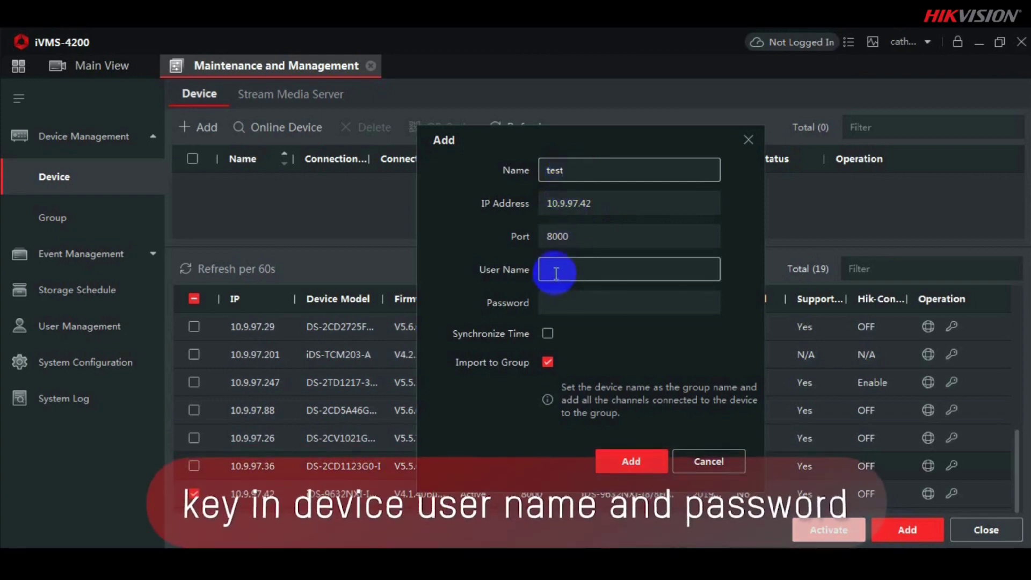
type("admin")
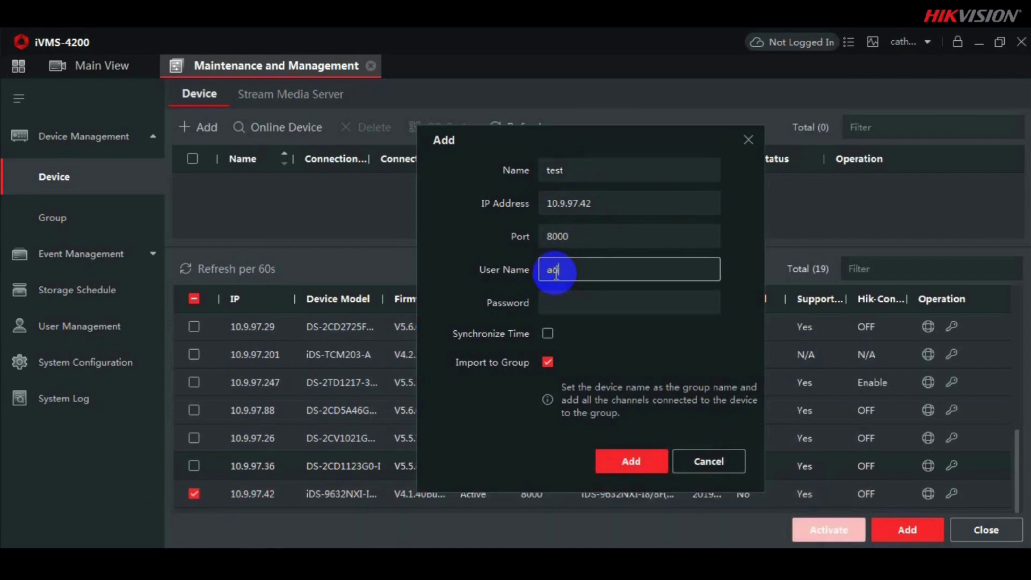
left_click(559, 301)
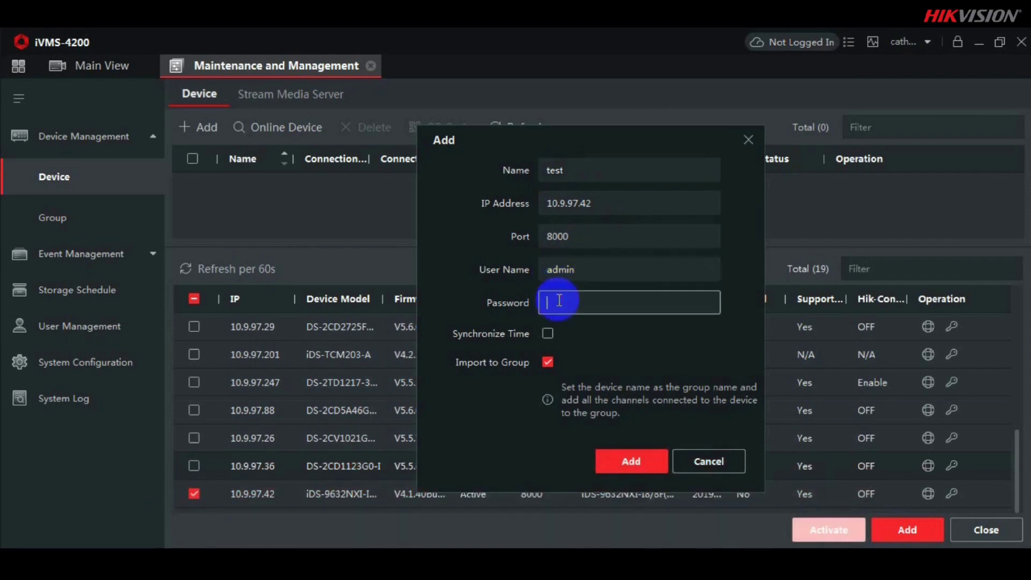
type("**********")
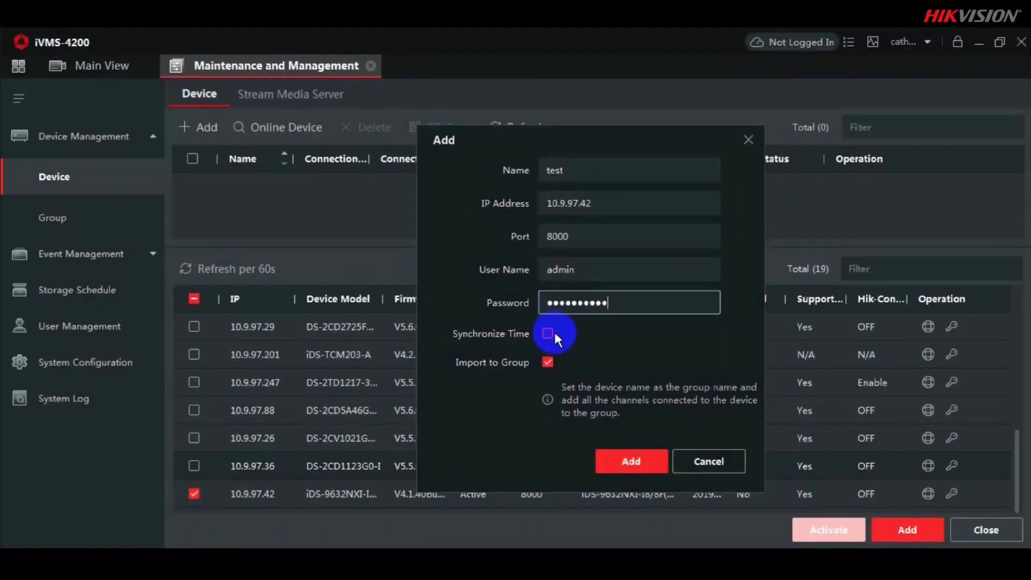
left_click(554, 333)
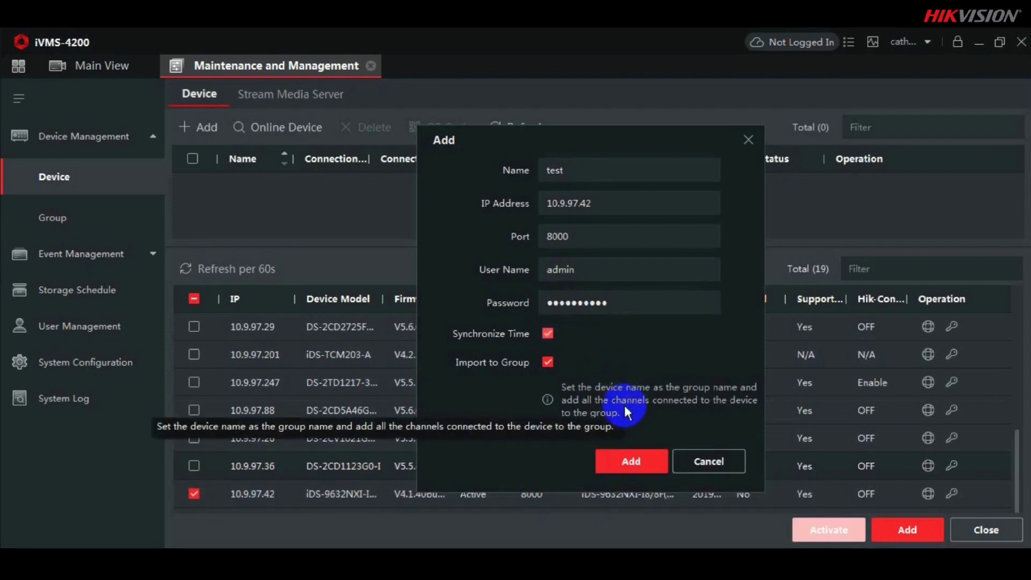
left_click(622, 457)
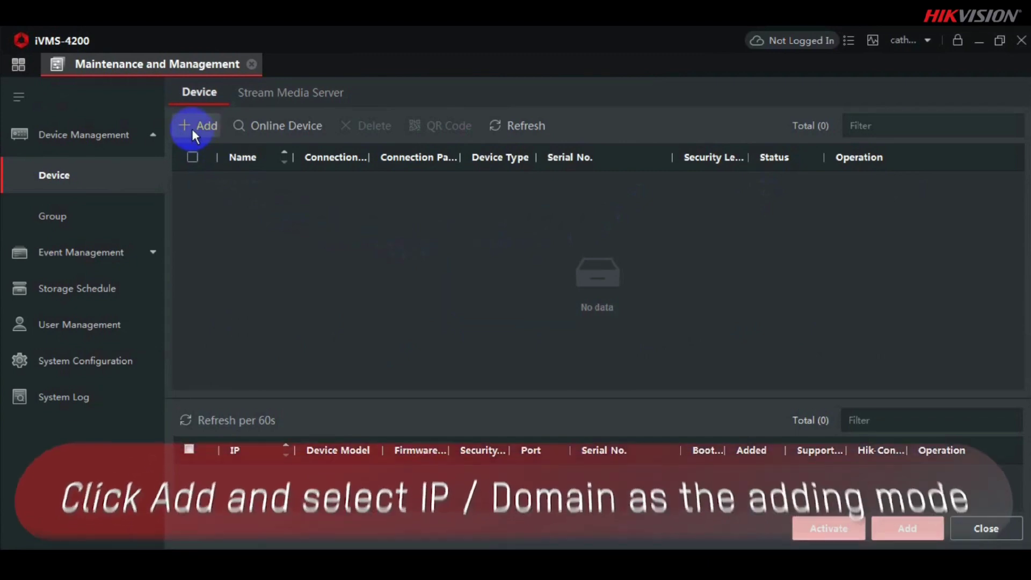
Step: Add device 'test2' at 10.9.97.11 with its login password and Synchronize Time enabled
left_click(192, 129)
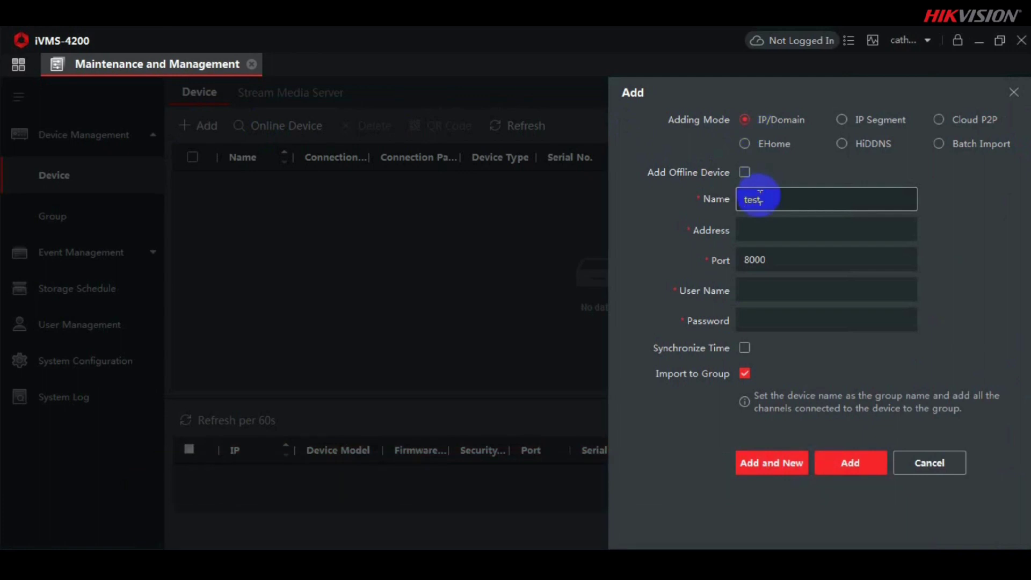
type("2")
left_click(761, 227)
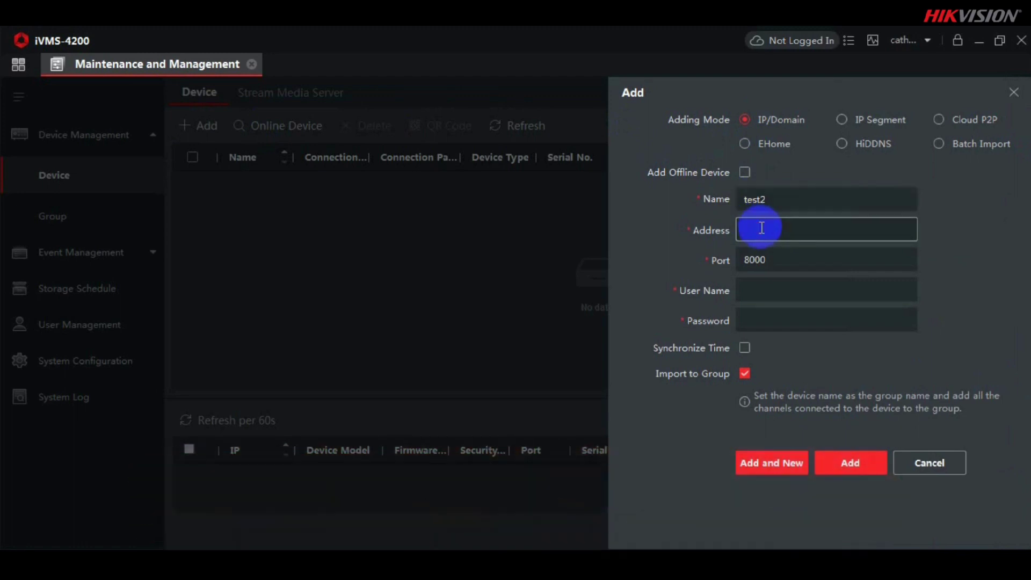
type("10.9.97.11")
left_click(763, 295)
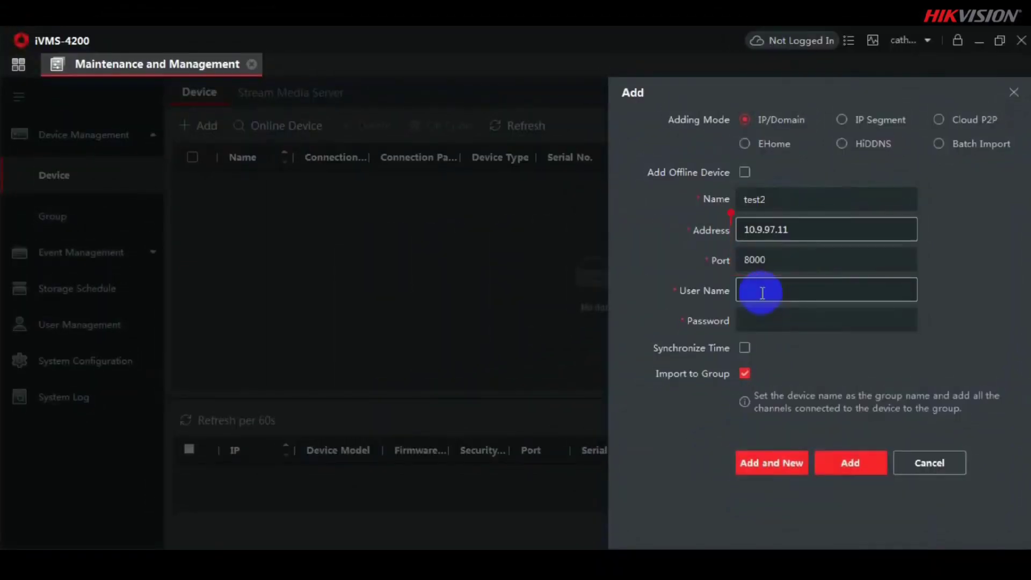
left_click(763, 293)
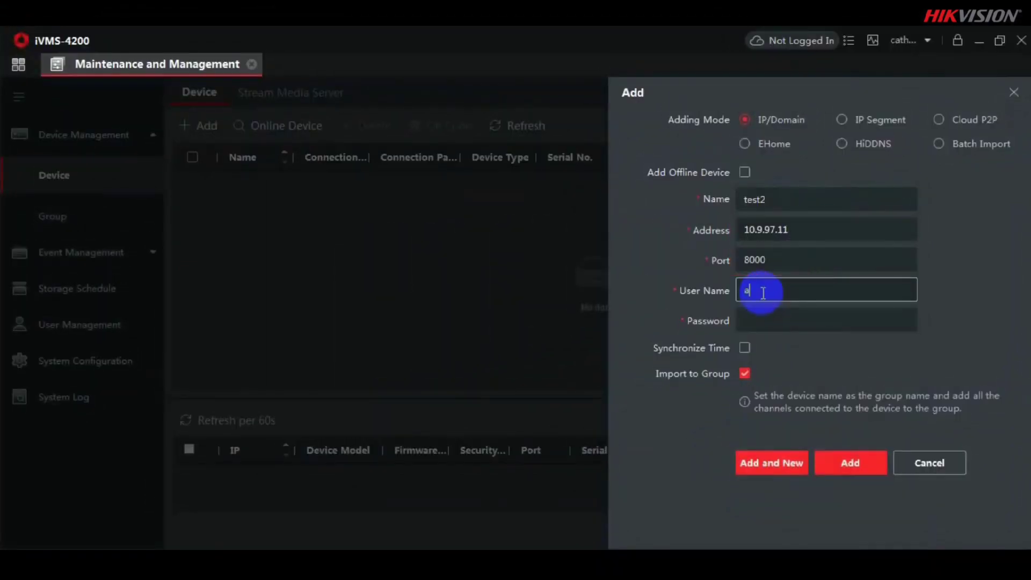
left_click(760, 321)
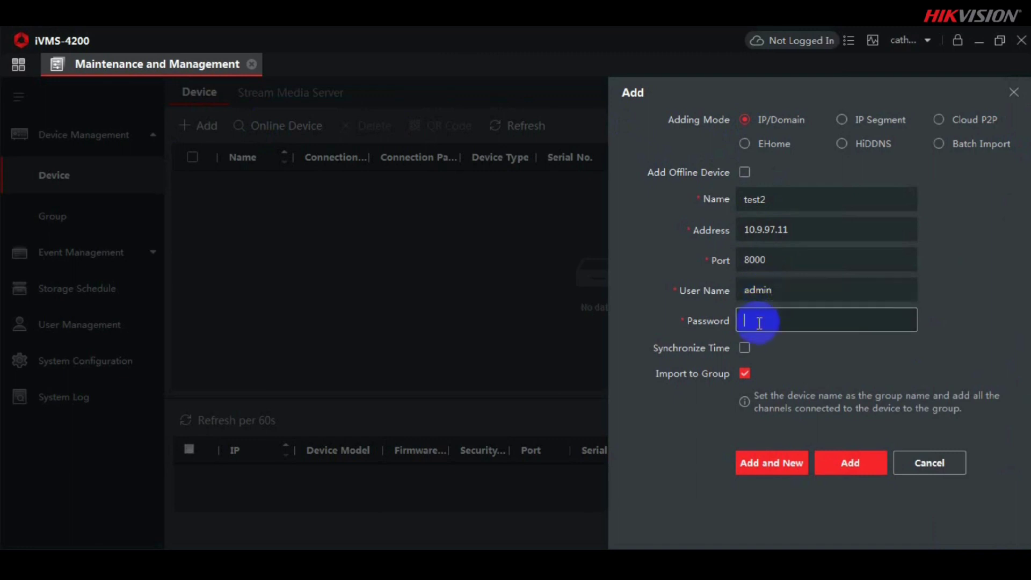
type("a")
type("•••••")
type("••")
left_click(745, 349)
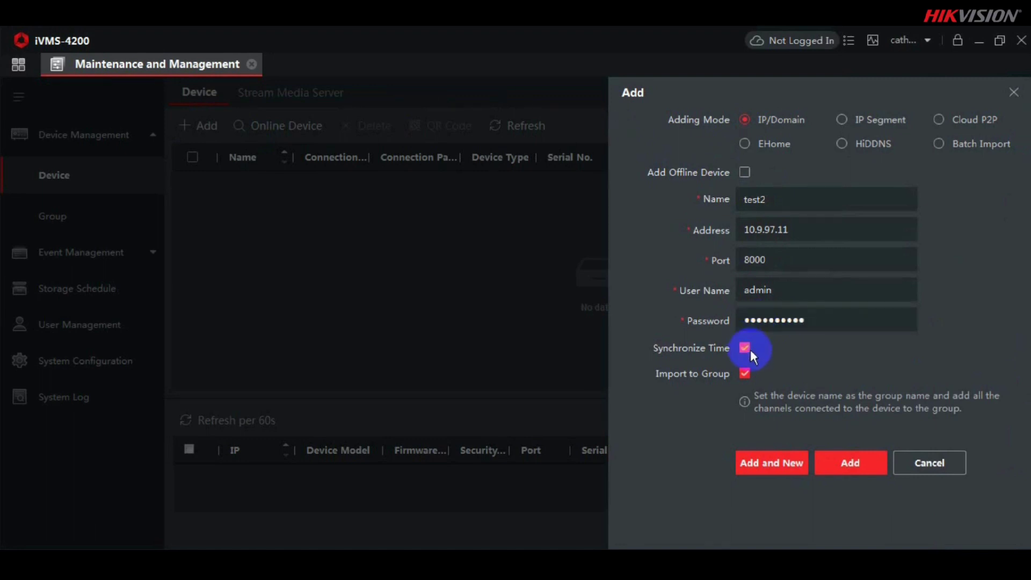
left_click(830, 462)
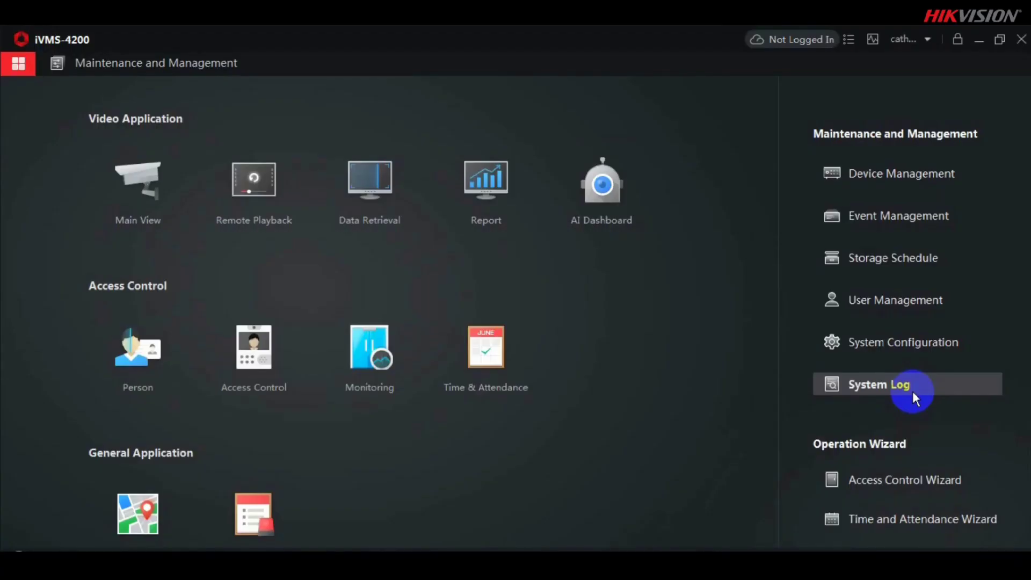
Step: In Main View, play live video of all cameras in the test2 group
left_click(157, 188)
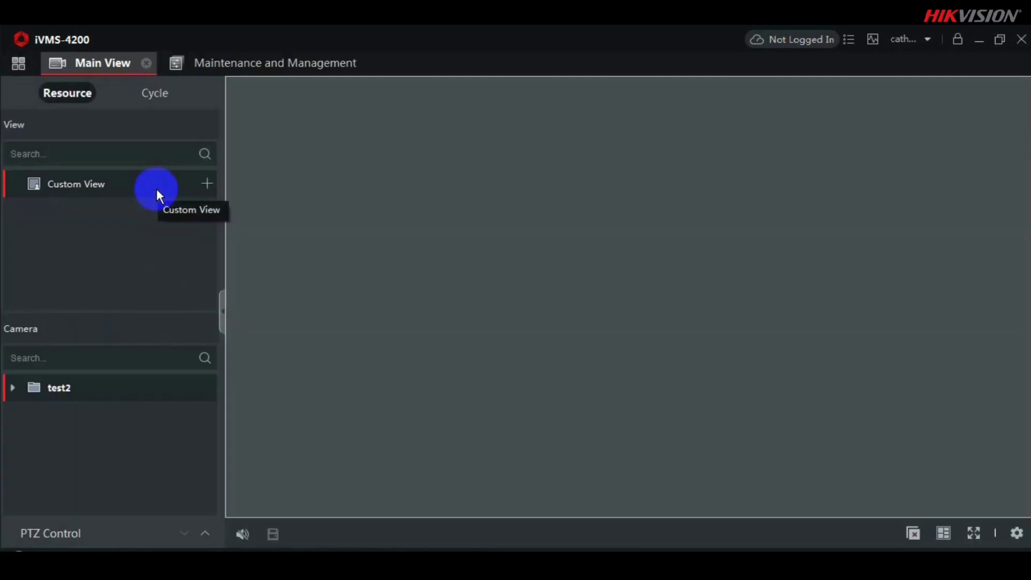
left_click(194, 390)
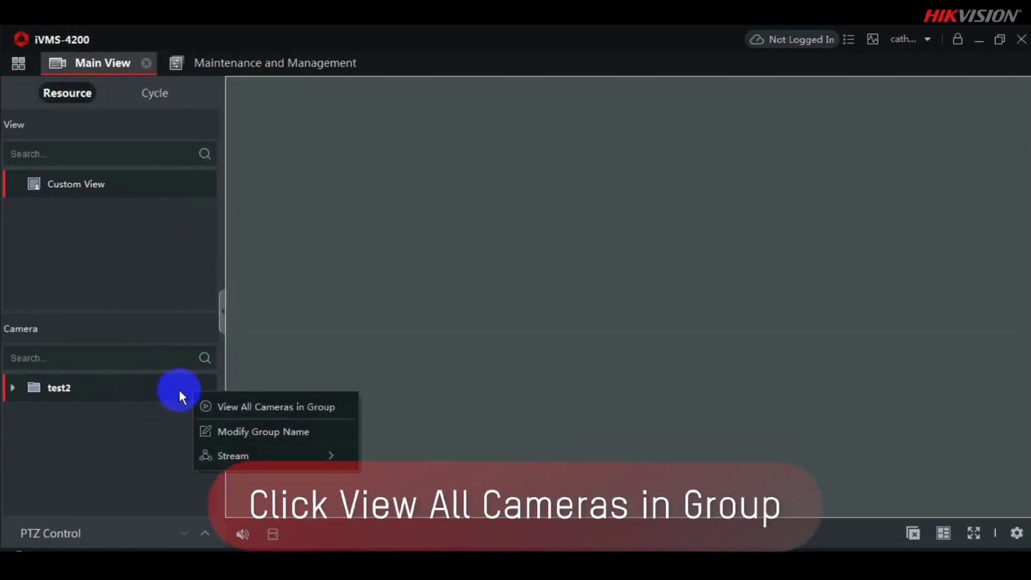
left_click(214, 406)
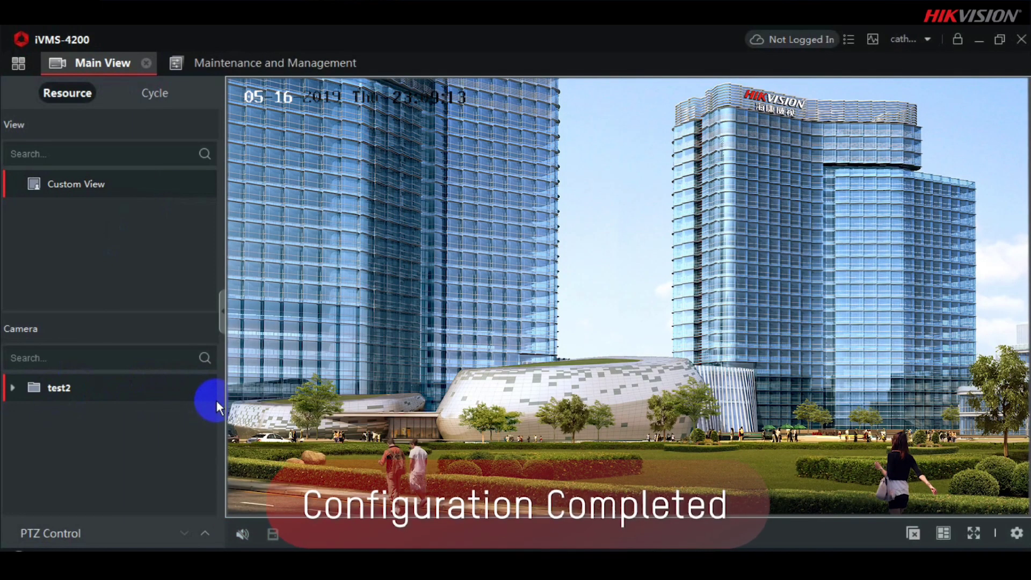